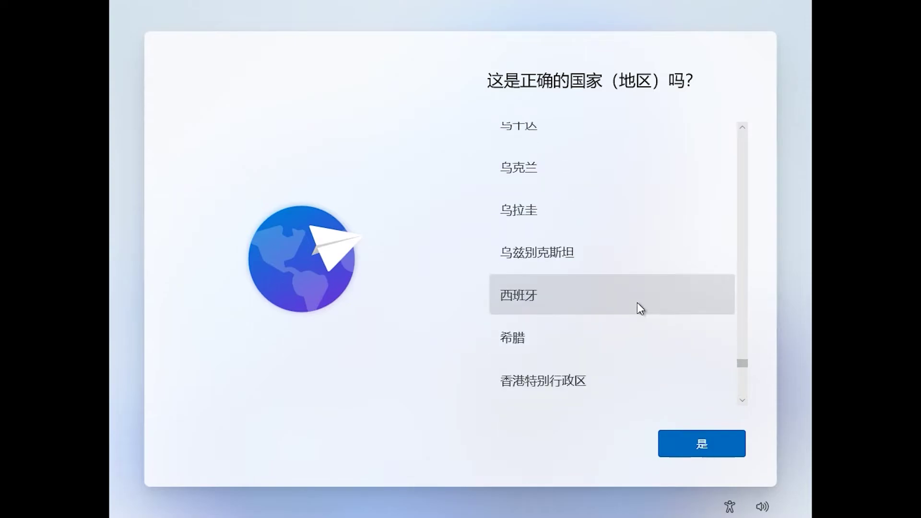
Choose 马来西亚 (Malaysia) as the country or region and confirm it
{"action": "scroll", "coordinate": [608, 301], "scroll_direction": "up", "scroll_amount": 10}
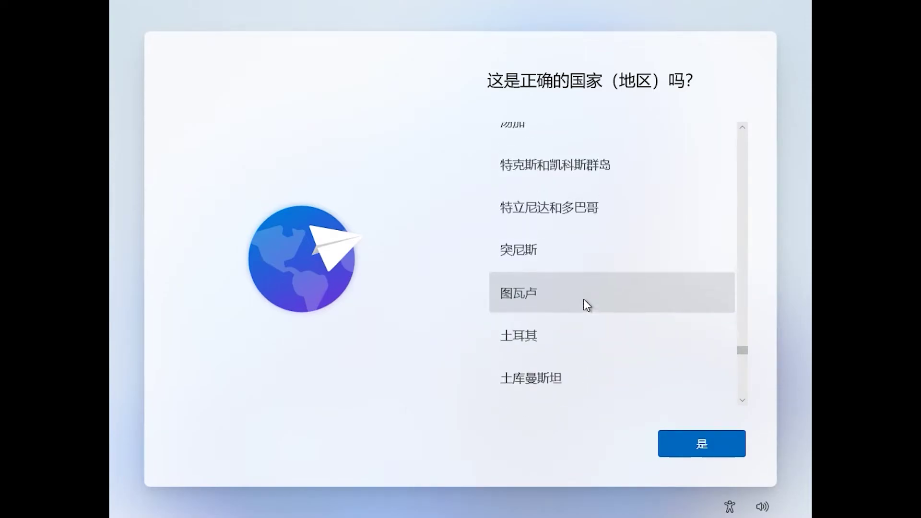
{"action": "scroll", "coordinate": [570, 304], "scroll_direction": "up", "scroll_amount": 8}
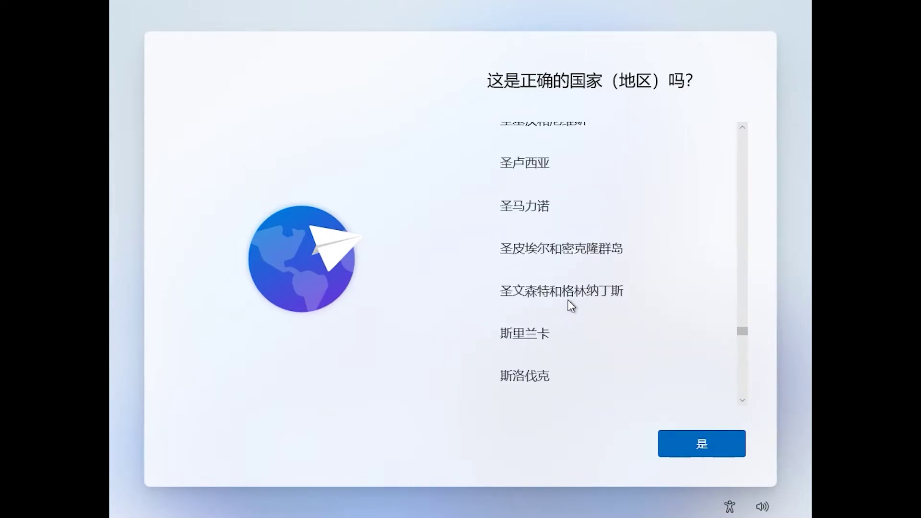
{"action": "left_click", "coordinate": [564, 303]}
{"action": "scroll", "coordinate": [556, 301], "scroll_direction": "up", "scroll_amount": 8}
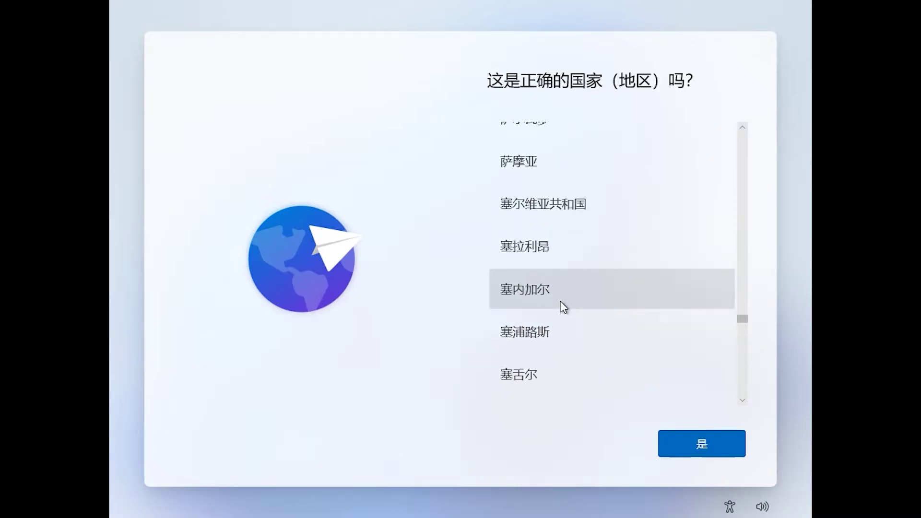
{"action": "scroll", "coordinate": [551, 301], "scroll_direction": "up", "scroll_amount": 8}
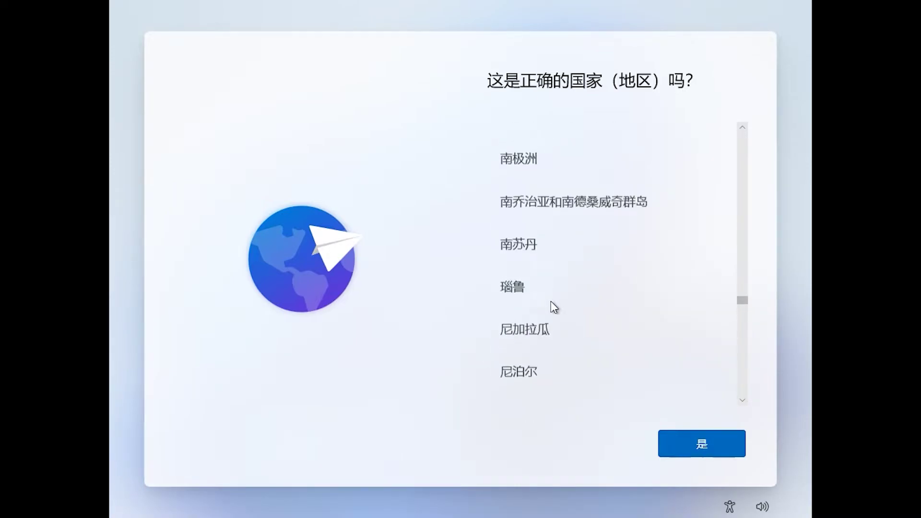
{"action": "scroll", "coordinate": [551, 302], "scroll_direction": "up", "scroll_amount": 8}
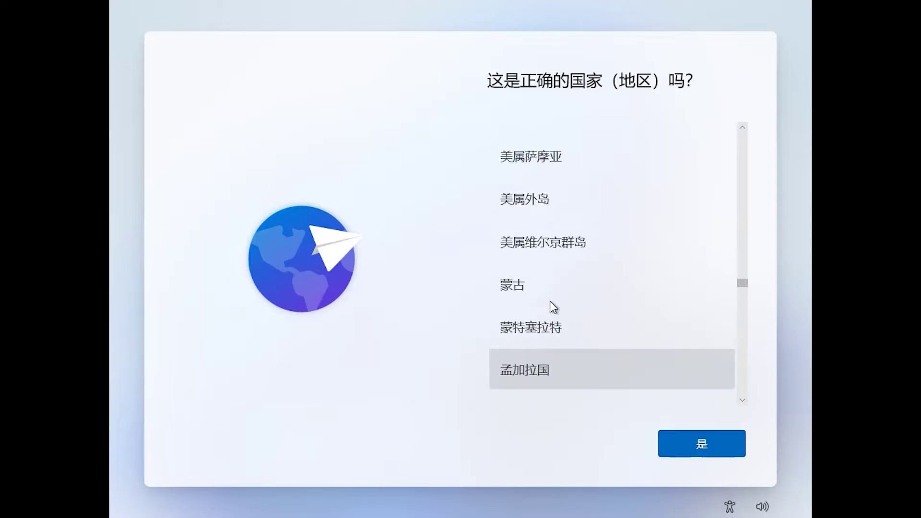
{"action": "scroll", "coordinate": [550, 301], "scroll_direction": "up", "scroll_amount": 5}
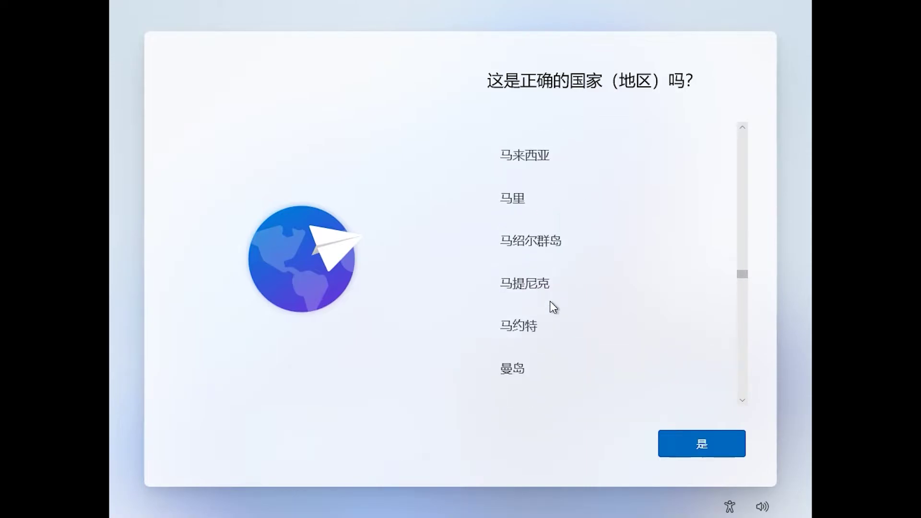
{"action": "left_click", "coordinate": [570, 257]}
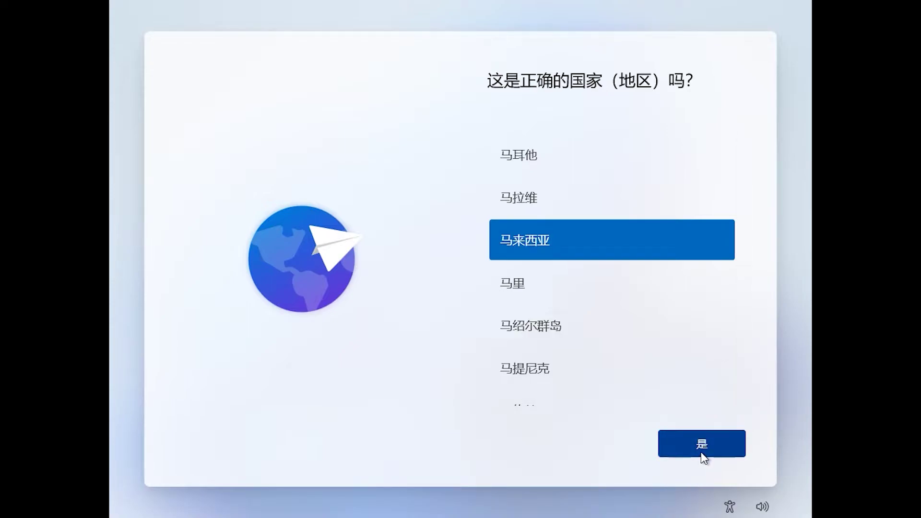
{"action": "left_click", "coordinate": [705, 450]}
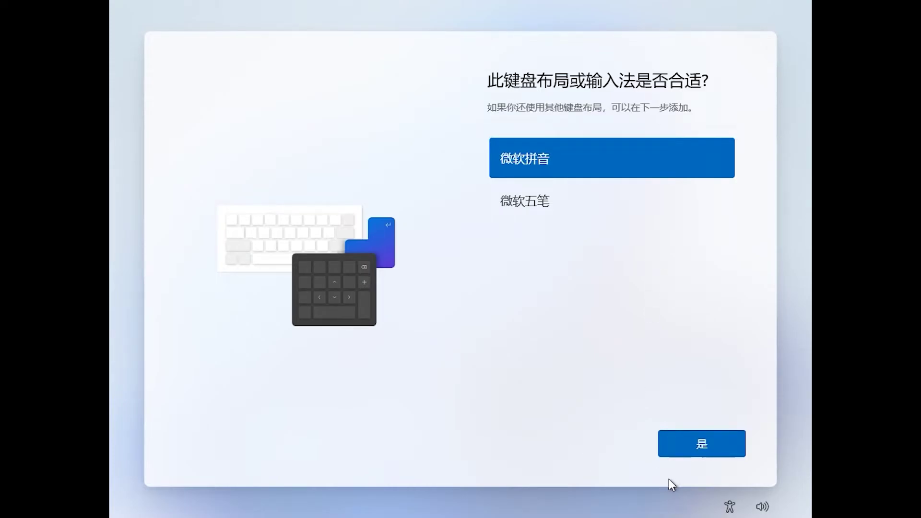
Keep 微软拼音 (Microsoft Pinyin) as the input method and add an English layout as the second keyboard
{"action": "left_click", "coordinate": [715, 447]}
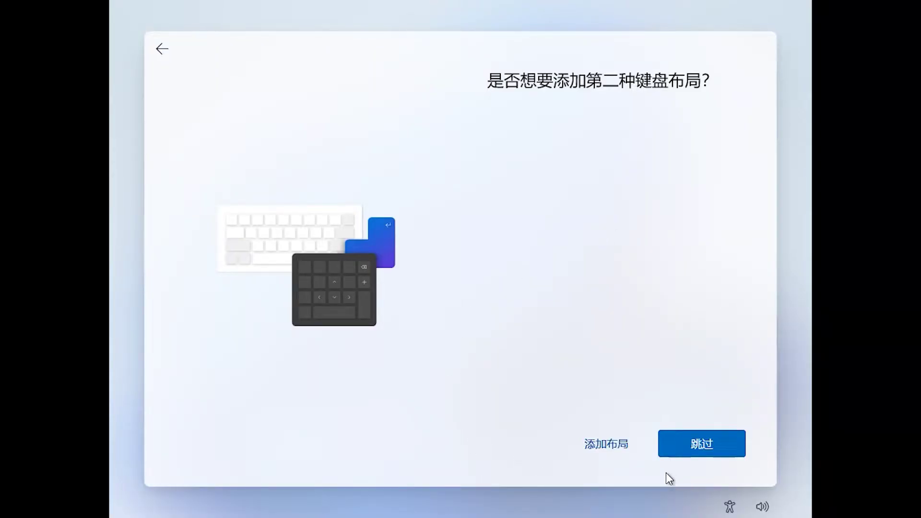
{"action": "left_click", "coordinate": [615, 445]}
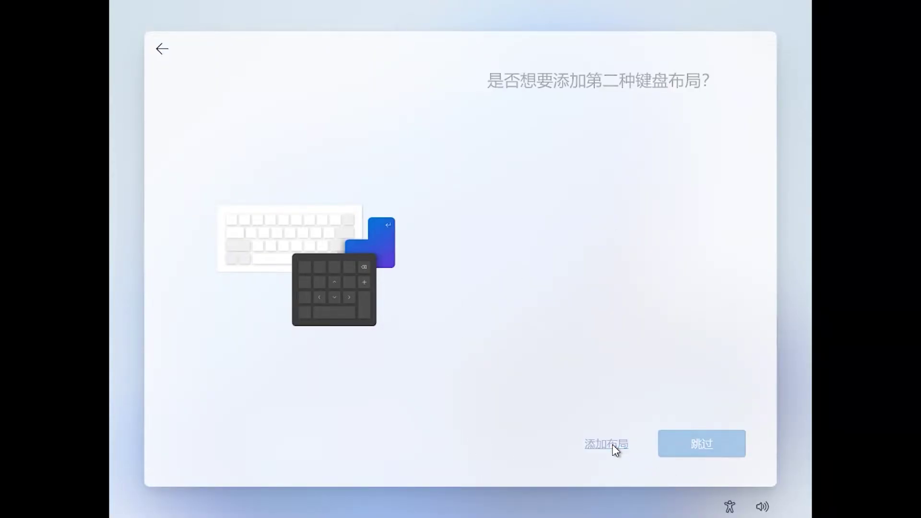
{"action": "scroll", "coordinate": [581, 233], "scroll_direction": "down", "scroll_amount": 15}
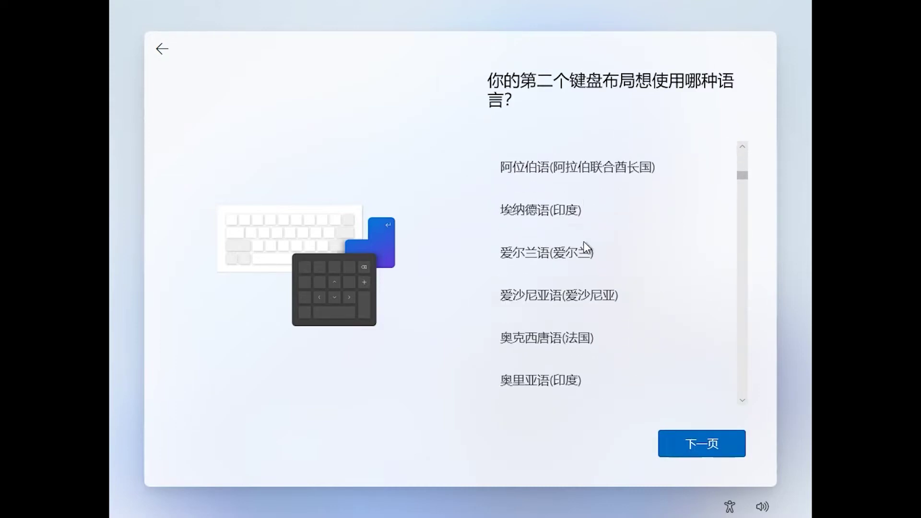
{"action": "scroll", "coordinate": [586, 246], "scroll_direction": "down", "scroll_amount": 18}
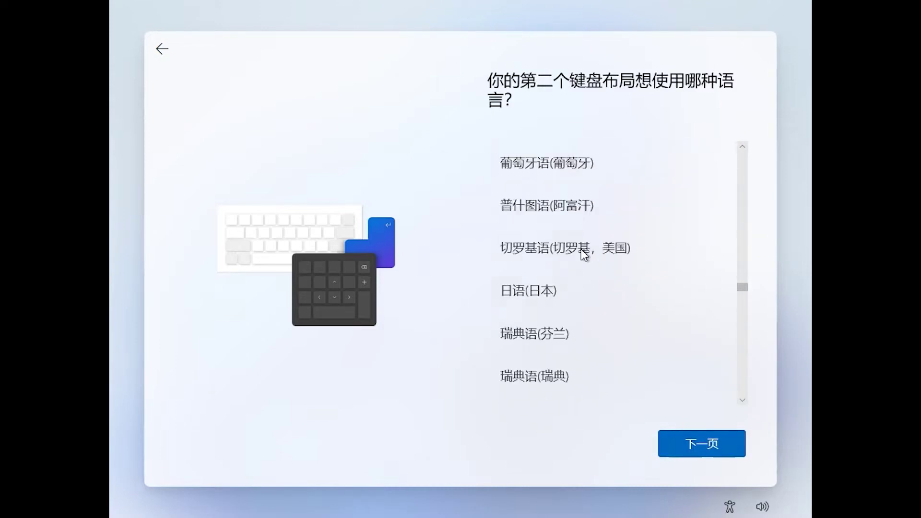
{"action": "scroll", "coordinate": [586, 246], "scroll_direction": "down", "scroll_amount": 8}
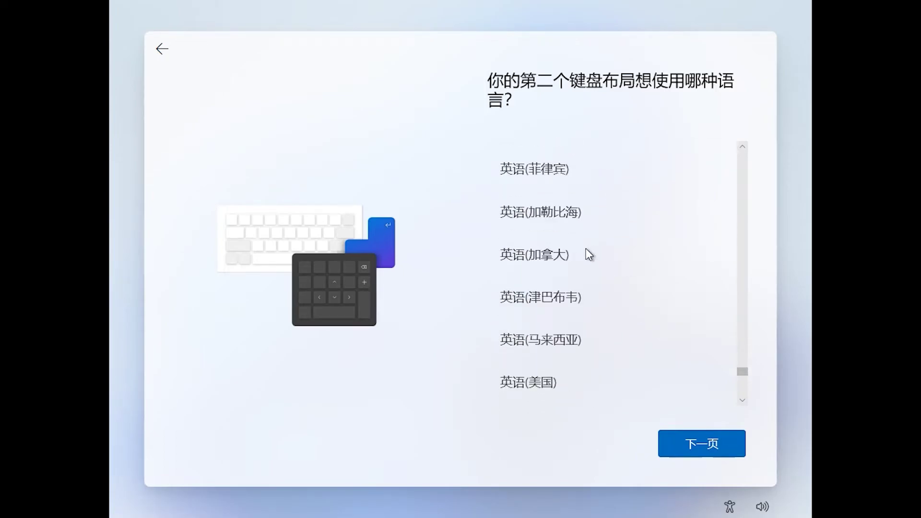
{"action": "scroll", "coordinate": [601, 248], "scroll_direction": "up", "scroll_amount": 2}
{"action": "scroll", "coordinate": [601, 247], "scroll_direction": "down", "scroll_amount": 4}
{"action": "left_click", "coordinate": [598, 339]}
{"action": "left_click", "coordinate": [678, 446]}
{"action": "scroll", "coordinate": [607, 284], "scroll_direction": "down", "scroll_amount": 2}
{"action": "scroll", "coordinate": [597, 336], "scroll_direction": "up", "scroll_amount": 2}
{"action": "left_click", "coordinate": [697, 444]}
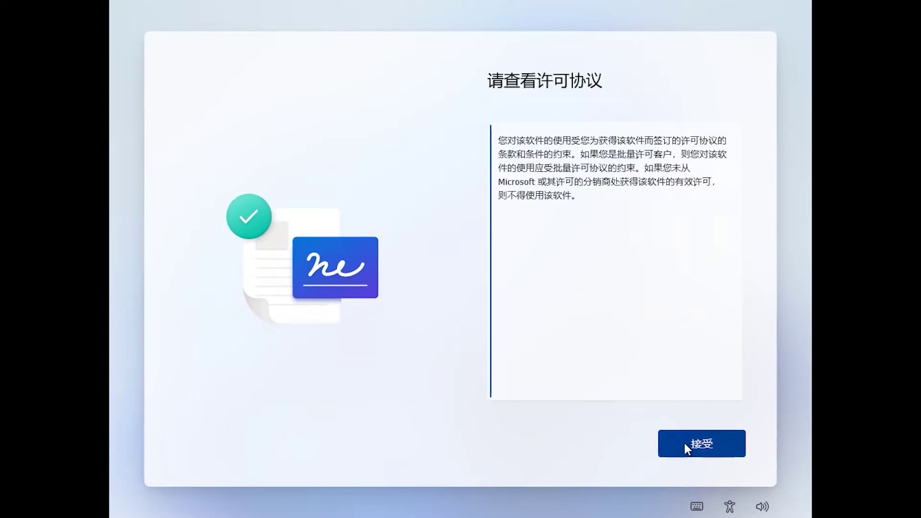
Accept the licence agreement and skip naming the device
{"action": "left_click", "coordinate": [685, 439]}
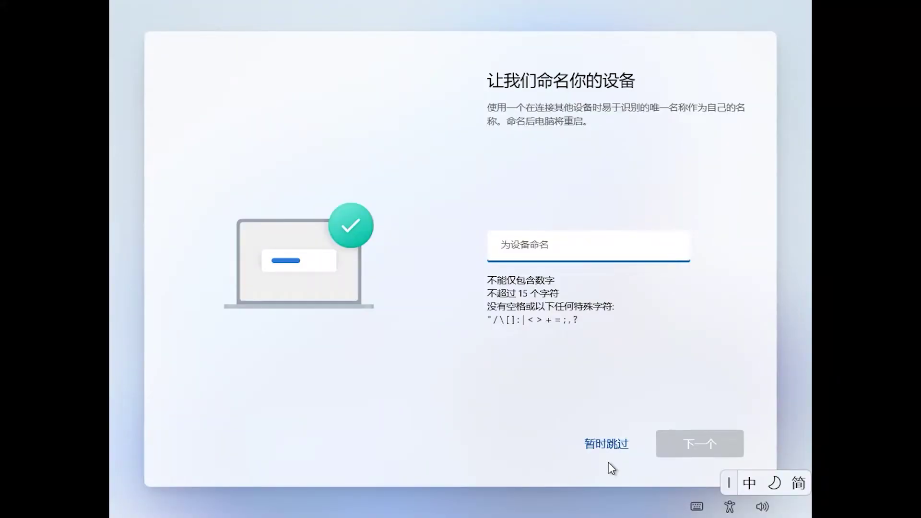
{"action": "left_click", "coordinate": [606, 444]}
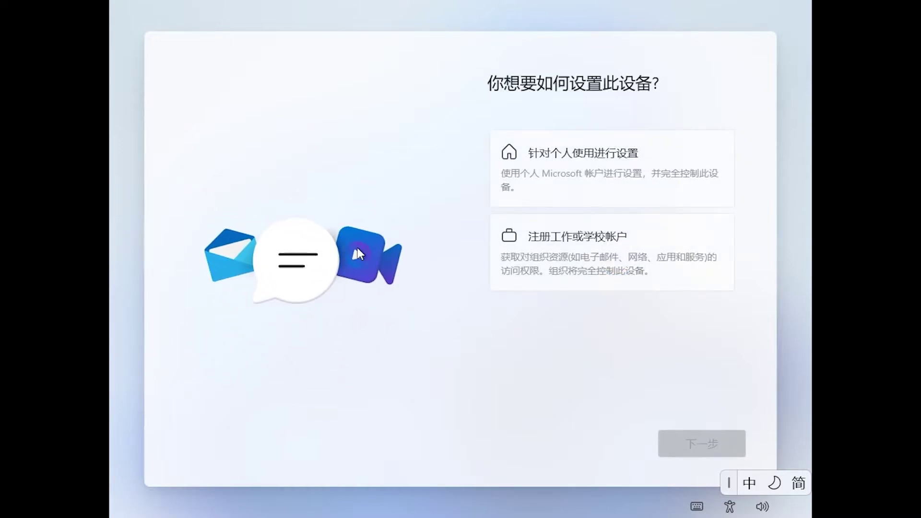
Set up the device for personal use with an offline account, skipping the Microsoft account sign-in
{"action": "left_click", "coordinate": [583, 165]}
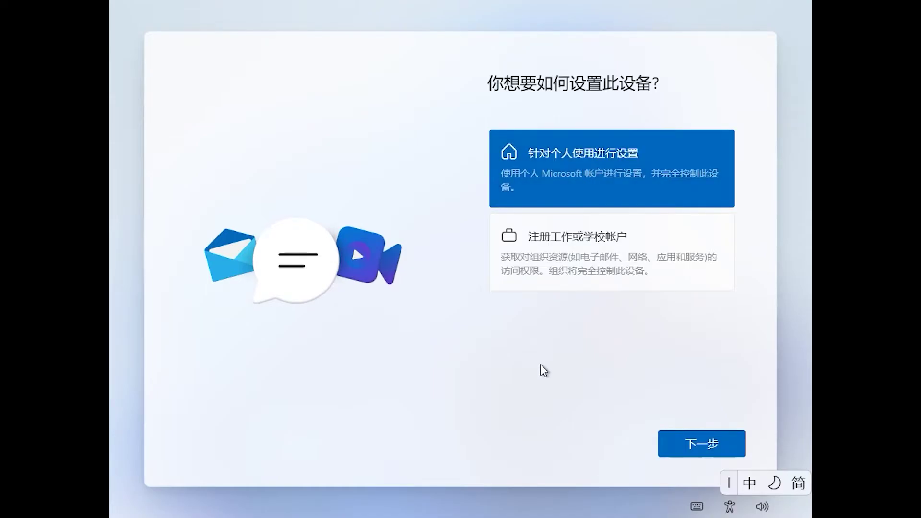
{"action": "left_click", "coordinate": [702, 446]}
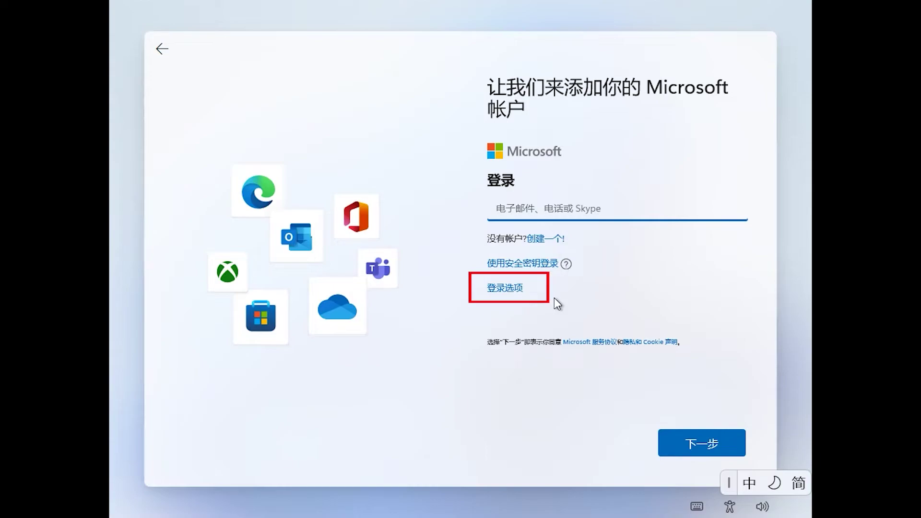
{"action": "left_click", "coordinate": [517, 289]}
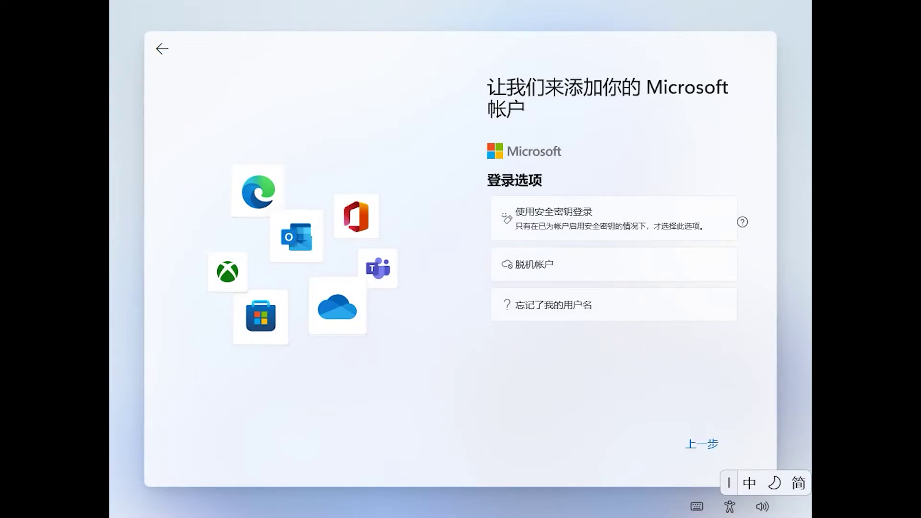
{"action": "left_click", "coordinate": [559, 265]}
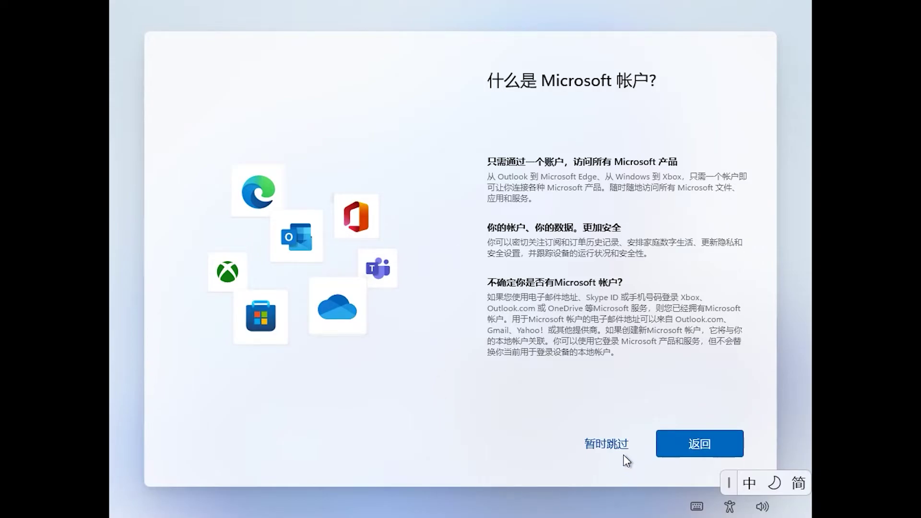
{"action": "left_click", "coordinate": [606, 445]}
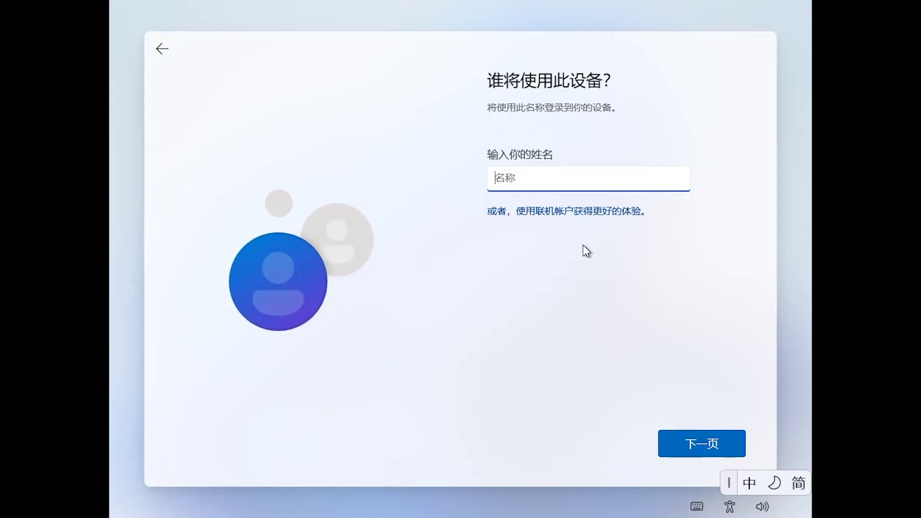
Enter the local user's name for the device and leave the account password blank
{"action": "type", "text": "Ne'ko"}
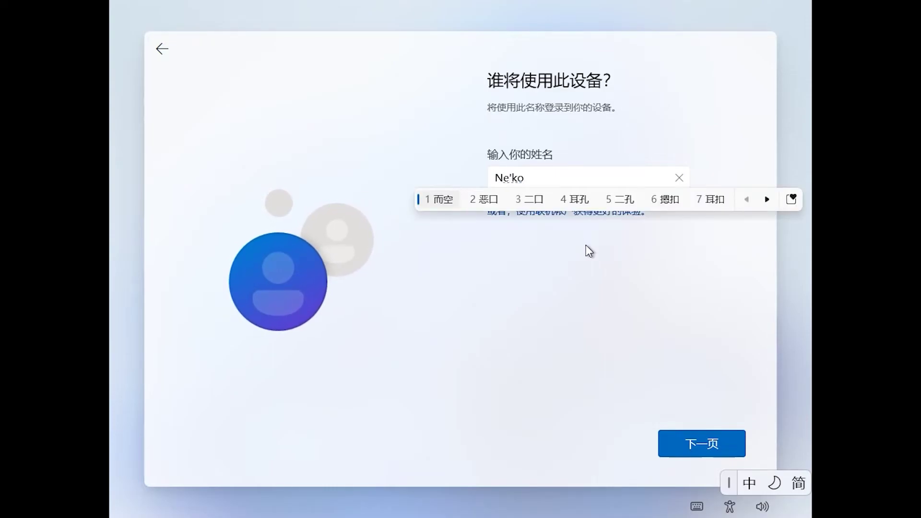
{"action": "key", "text": "Return"}
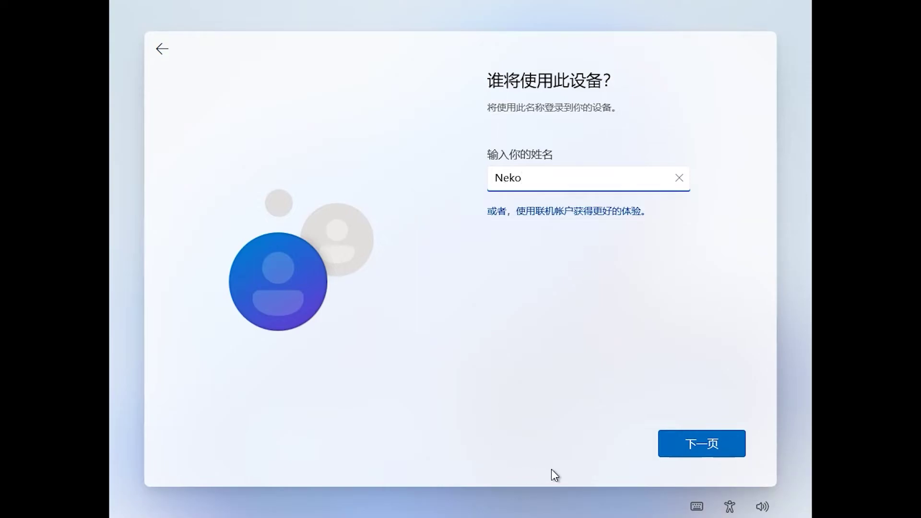
{"action": "left_click", "coordinate": [715, 442]}
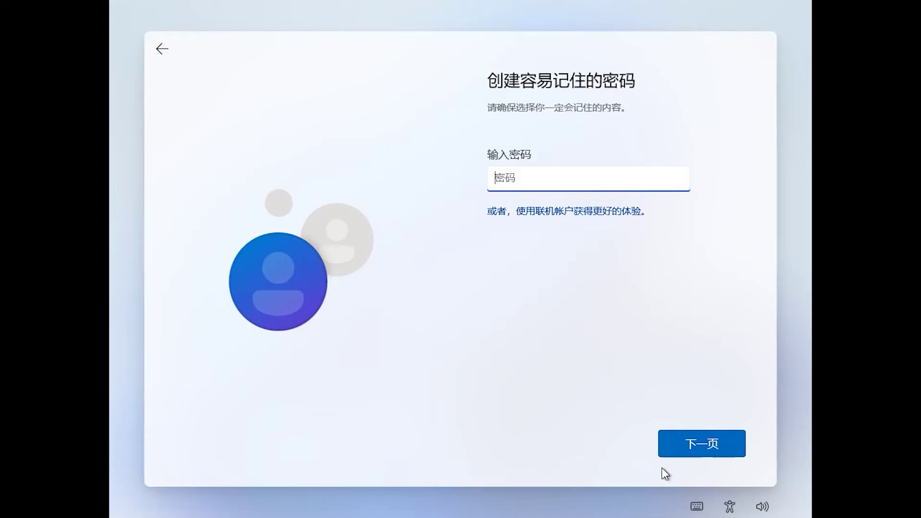
{"action": "left_click", "coordinate": [709, 443]}
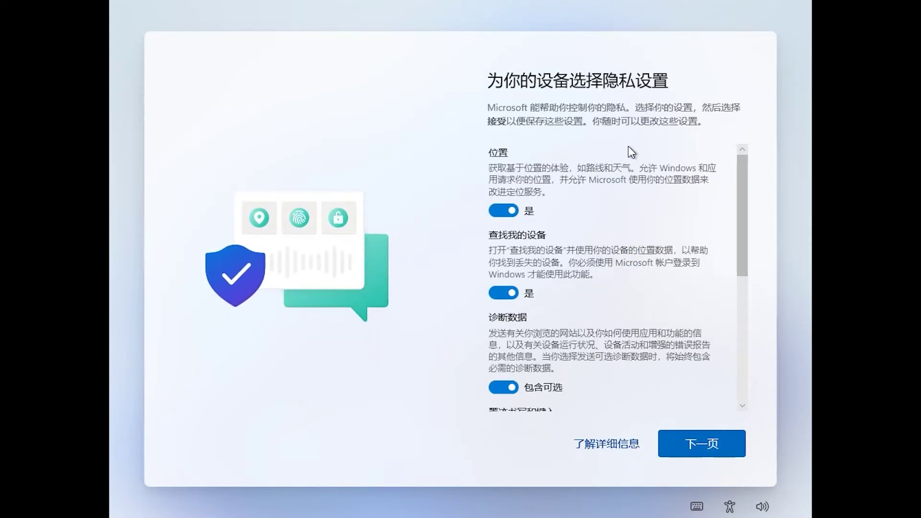
Accept the device privacy settings with all options left on
{"action": "left_click", "coordinate": [686, 442]}
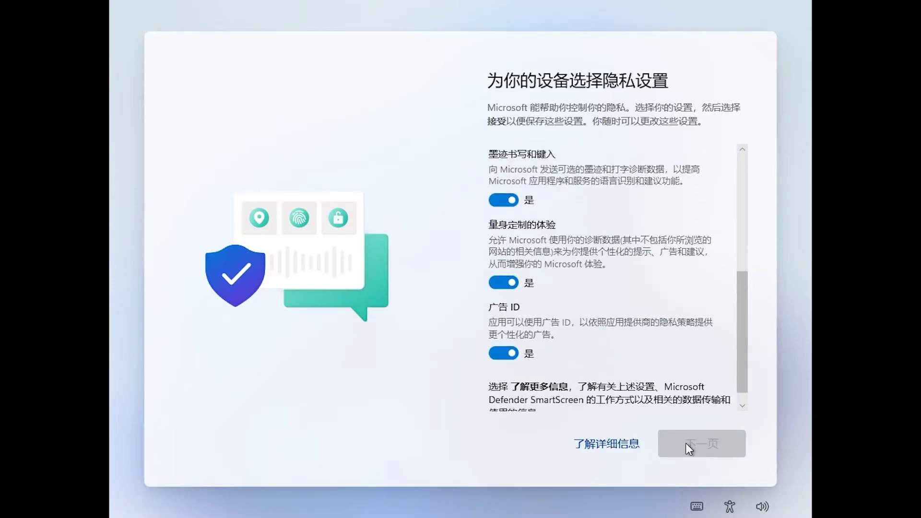
{"action": "left_click", "coordinate": [686, 442]}
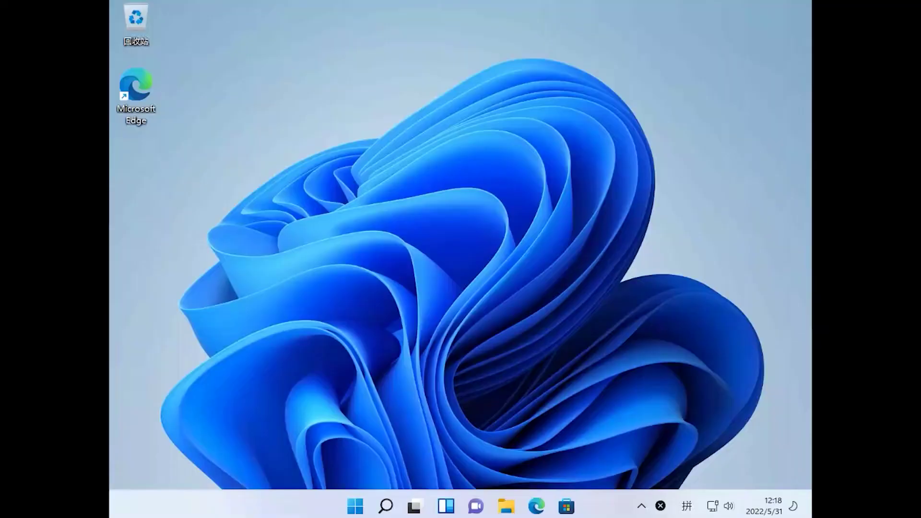
{"action": "key", "text": "super"}
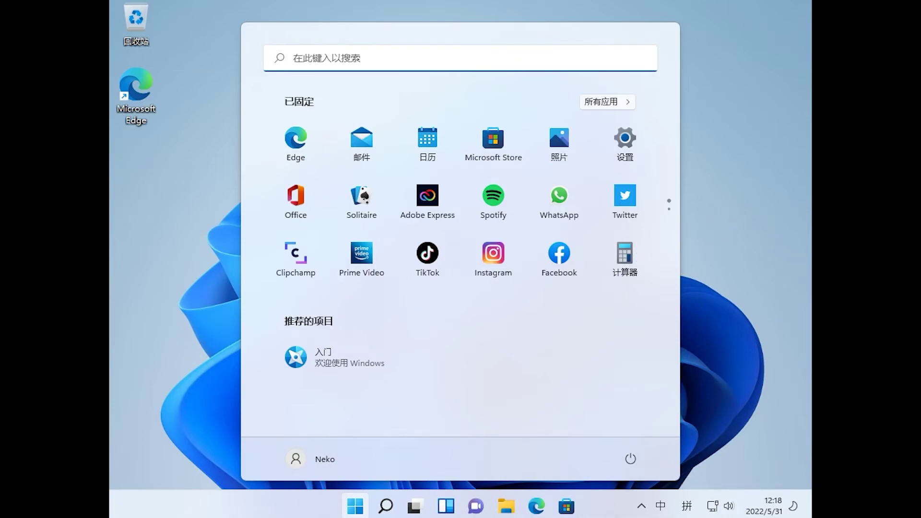
{"action": "left_click_drag", "start_coordinate": [467, 232], "coordinate": [472, 235]}
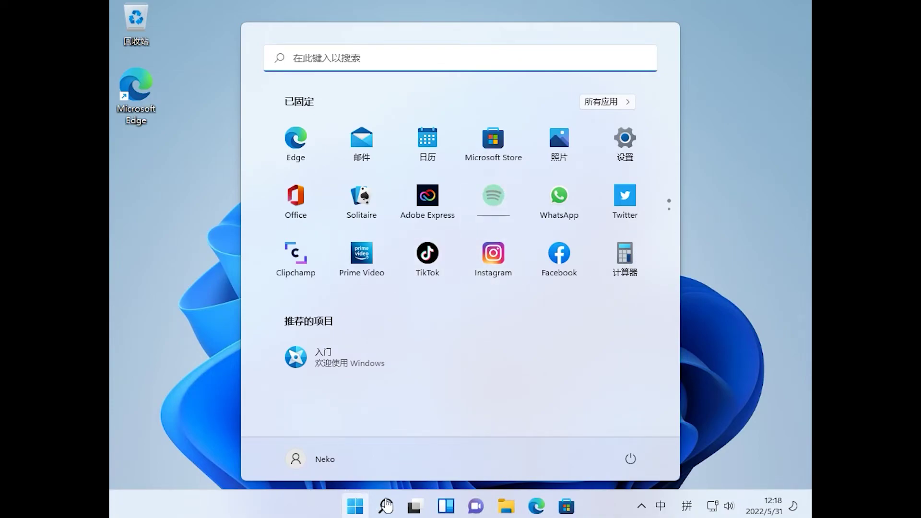
{"action": "left_click", "coordinate": [356, 509]}
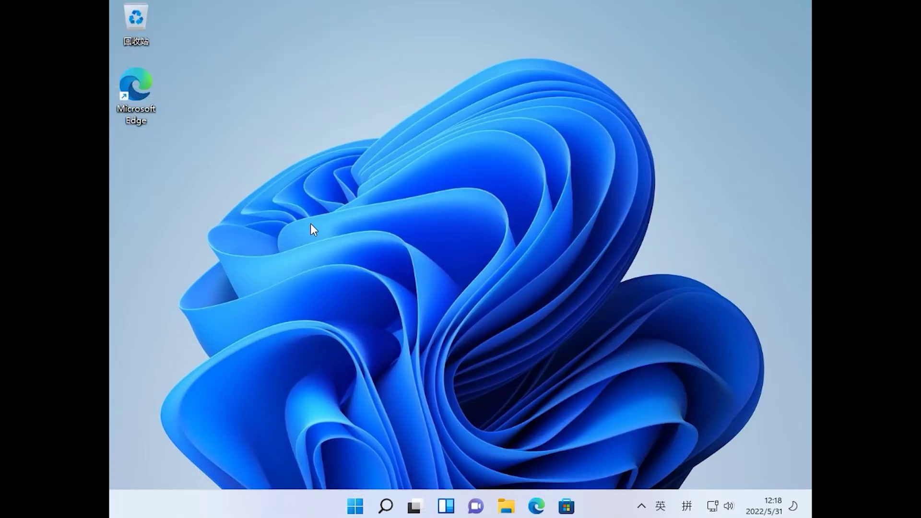
Install VMware Tools from the virtual DVD drive in 此电脑 (This PC) and restart the system
{"action": "key", "text": "super+e"}
{"action": "left_click", "coordinate": [288, 344]}
{"action": "double_click", "coordinate": [552, 317]}
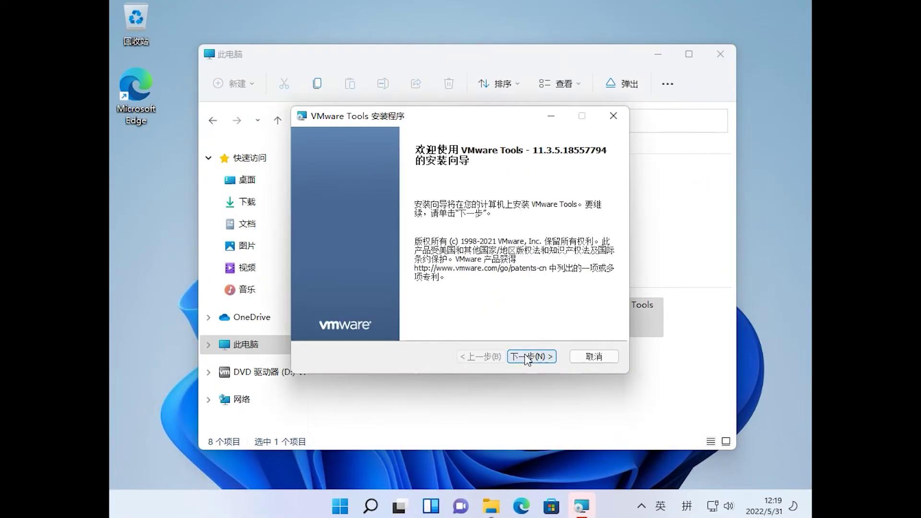
{"action": "left_click", "coordinate": [531, 356]}
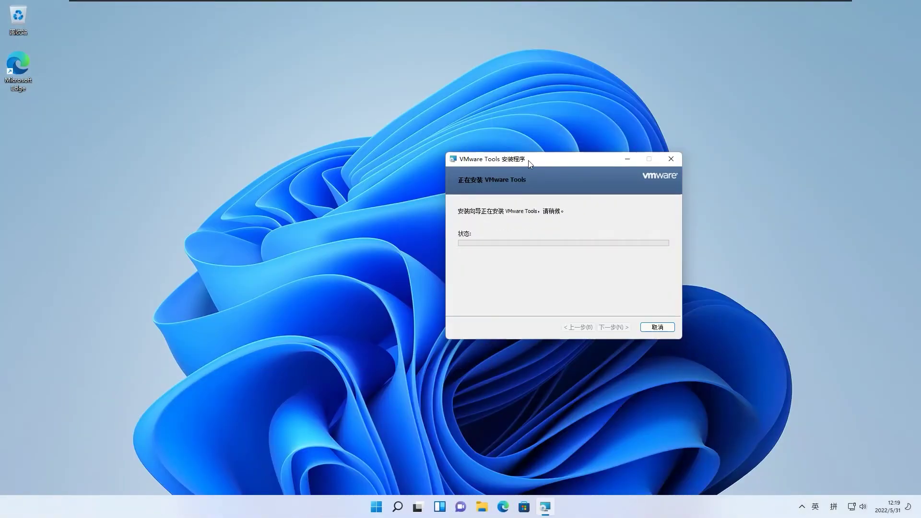
{"action": "left_click", "coordinate": [611, 325]}
{"action": "left_click", "coordinate": [430, 302]}
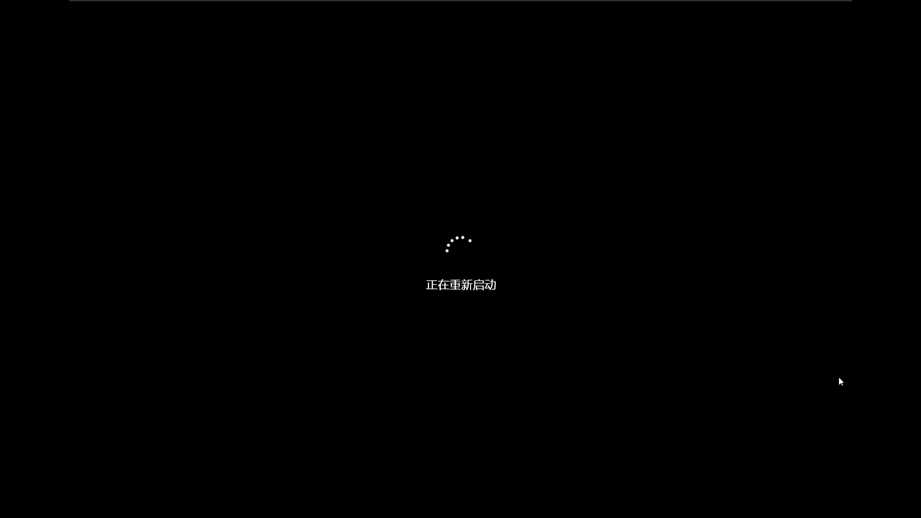